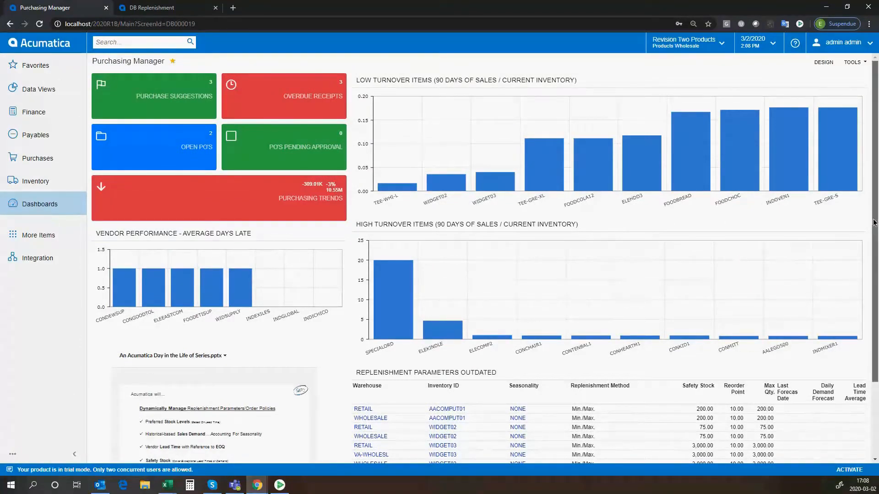
Step: Open the outdated replenishment parameters list from the Purchasing Manager dashboard
{"action": "scroll", "coordinate": [866, 228], "scroll_direction": "down", "scroll_amount": 2}
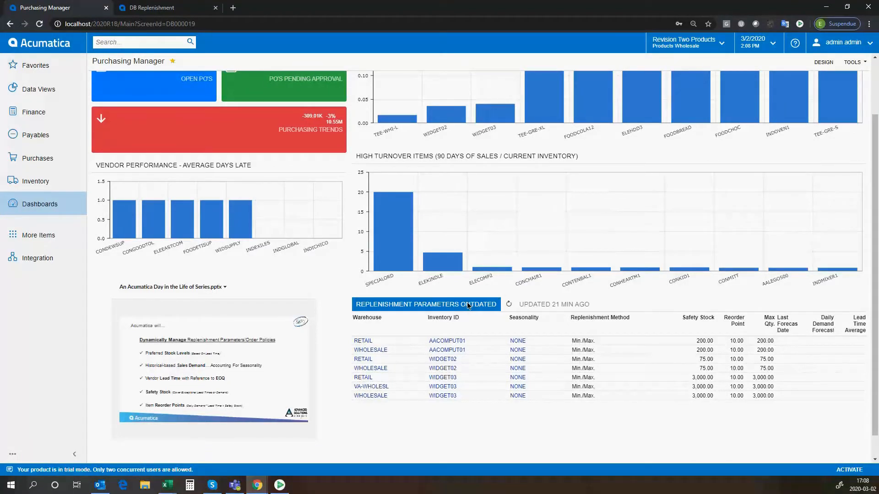
{"action": "left_click", "coordinate": [468, 302]}
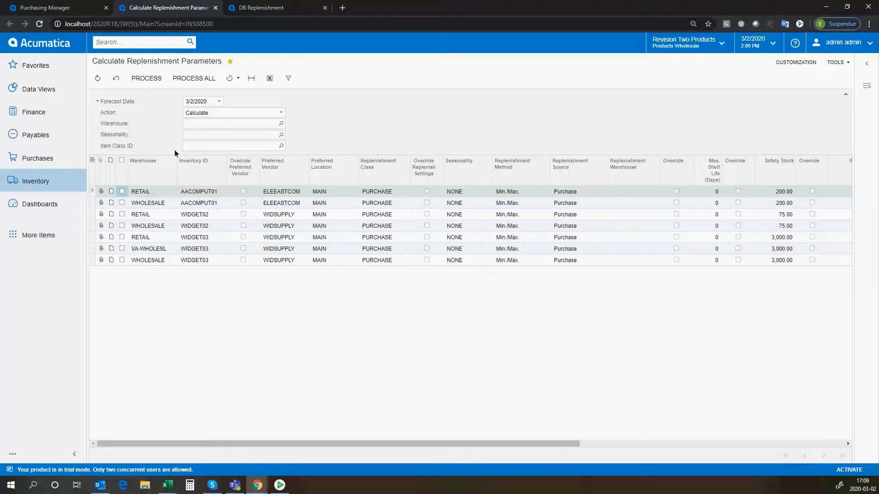
{"action": "left_click", "coordinate": [121, 191]}
{"action": "left_click", "coordinate": [122, 202]}
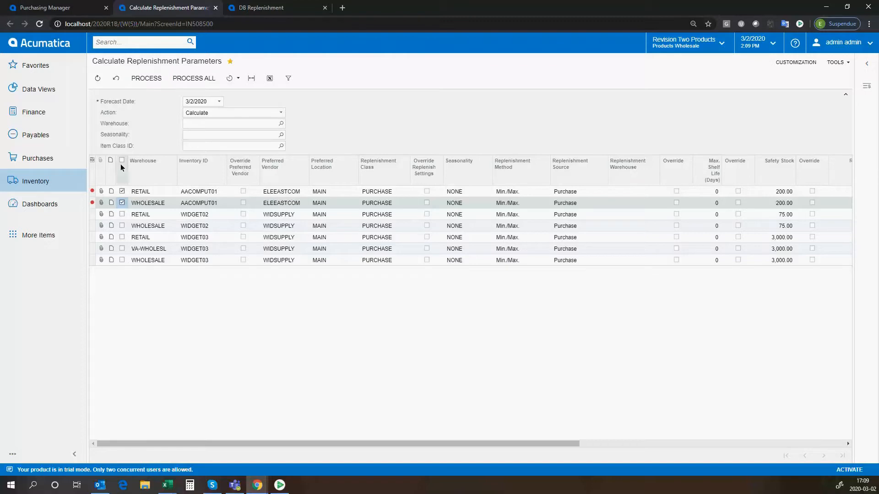
{"action": "left_click", "coordinate": [123, 190]}
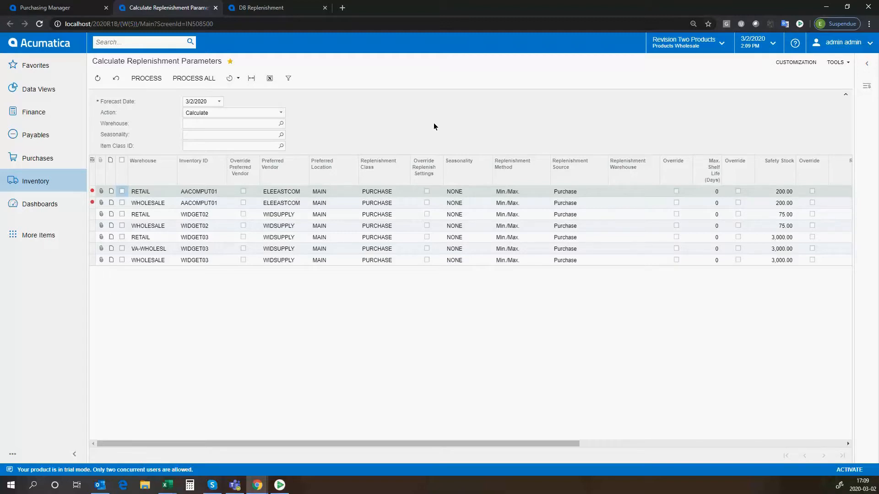
Step: Add a new automation schedule for calculating the replenishment parameters and show its schedule settings
{"action": "left_click", "coordinate": [238, 79]}
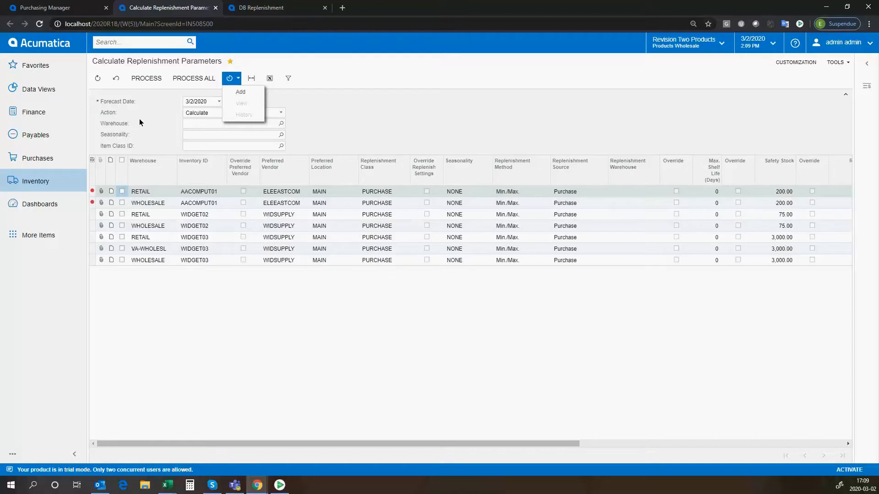
{"action": "left_click", "coordinate": [238, 80]}
{"action": "left_click", "coordinate": [246, 92]}
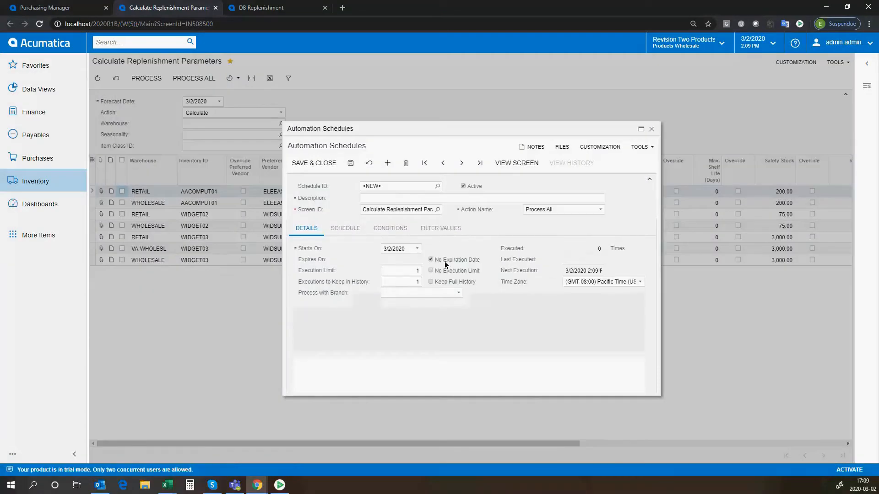
{"action": "left_click", "coordinate": [345, 229]}
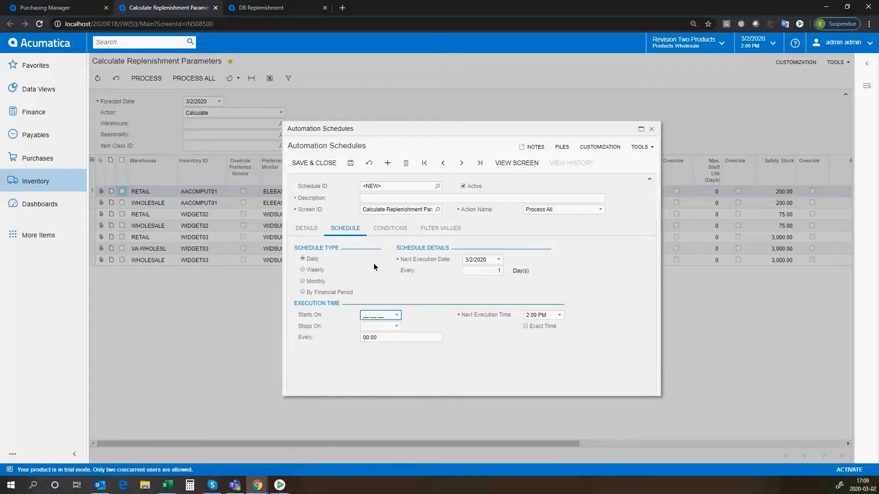
Step: Try a weekly recurrence on Monday through Friday instead of Sunday, and close the automation schedule without saving
{"action": "left_click", "coordinate": [303, 270]}
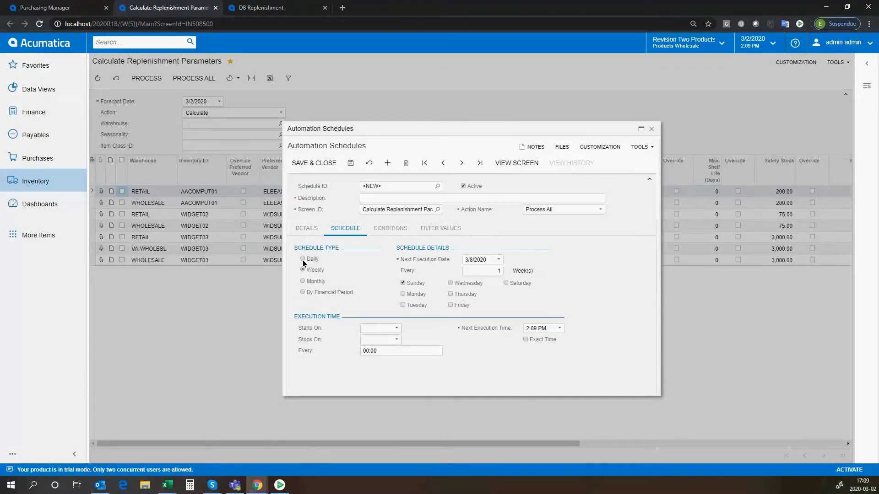
{"action": "left_click", "coordinate": [403, 284]}
{"action": "left_click", "coordinate": [404, 294]}
{"action": "left_click", "coordinate": [403, 305]}
{"action": "left_click", "coordinate": [450, 294]}
{"action": "left_click", "coordinate": [450, 283]}
{"action": "left_click", "coordinate": [451, 306]}
{"action": "left_click", "coordinate": [651, 129]}
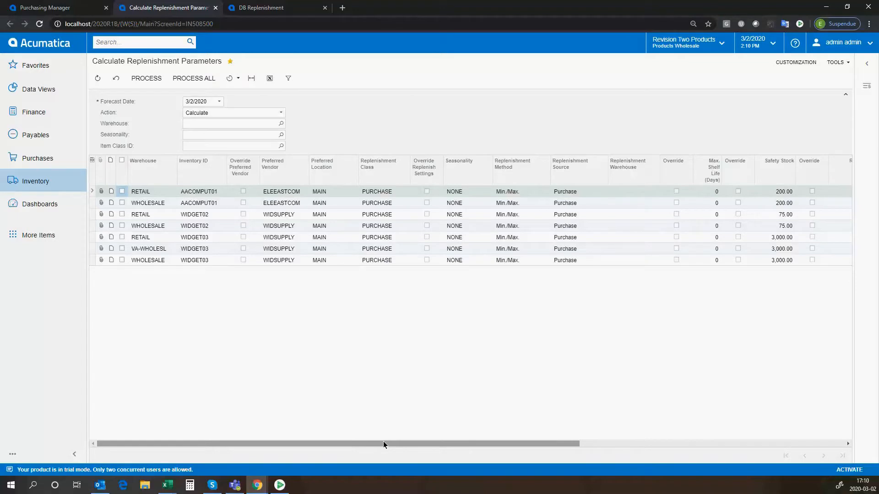
Step: Examine the safety stock, reorder point, forecast and suggested quantity columns, and close the Calculate Replenishment Parameters page
{"action": "left_click_drag", "start_coordinate": [384, 442], "coordinate": [620, 460]}
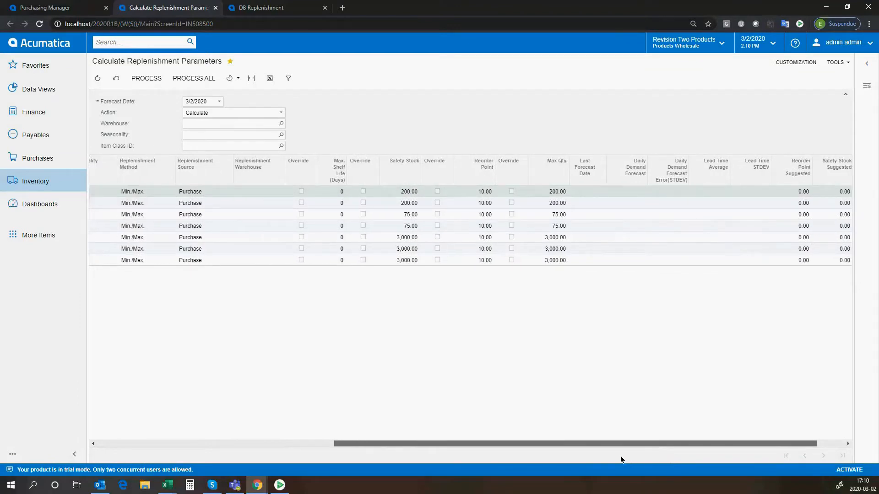
{"action": "left_click_drag", "start_coordinate": [620, 456], "coordinate": [369, 462]}
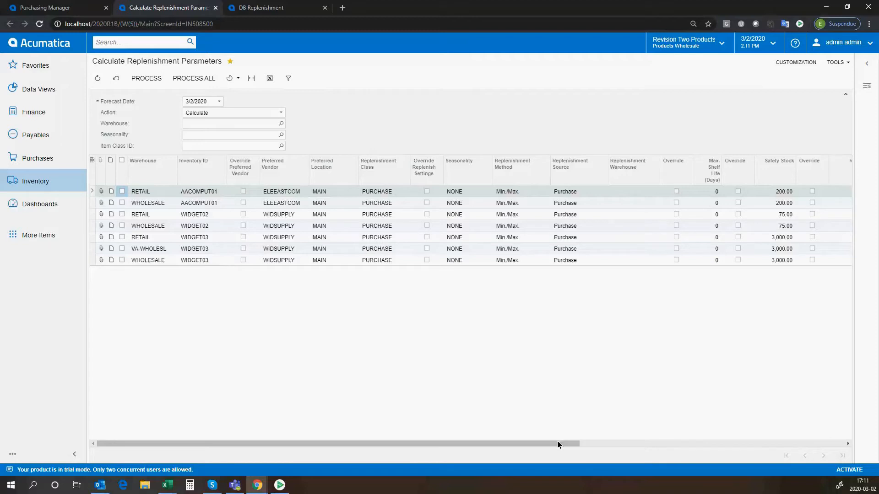
{"action": "left_click_drag", "start_coordinate": [557, 443], "coordinate": [850, 445]}
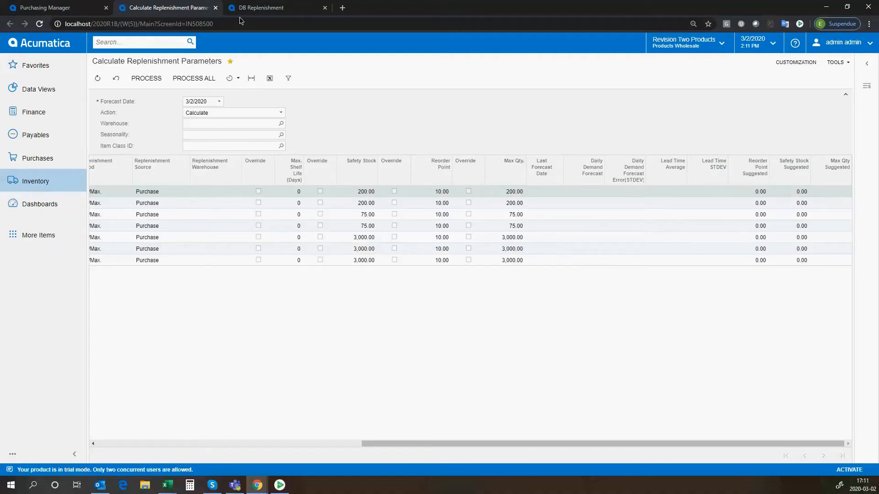
{"action": "left_click", "coordinate": [216, 8]}
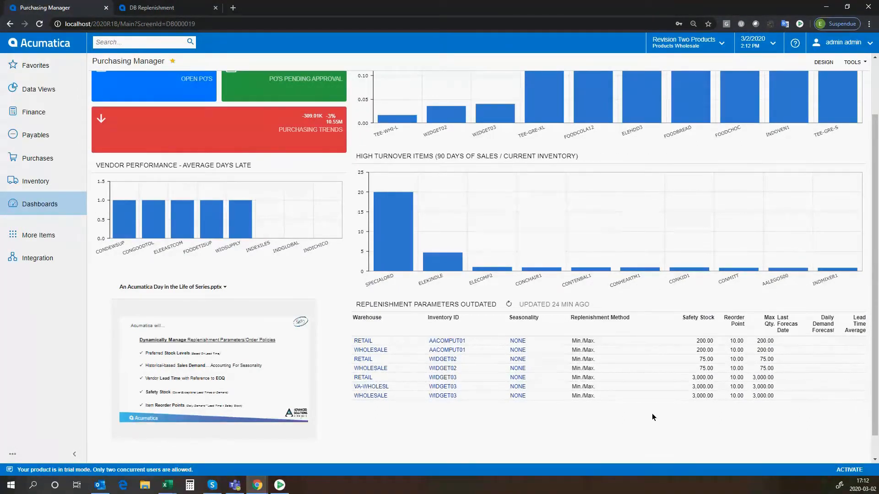
Step: Open the purchase suggestions from the dashboard and show the stock item details of WIDGET01 beside the list
{"action": "scroll", "coordinate": [654, 417], "scroll_direction": "up", "scroll_amount": 3}
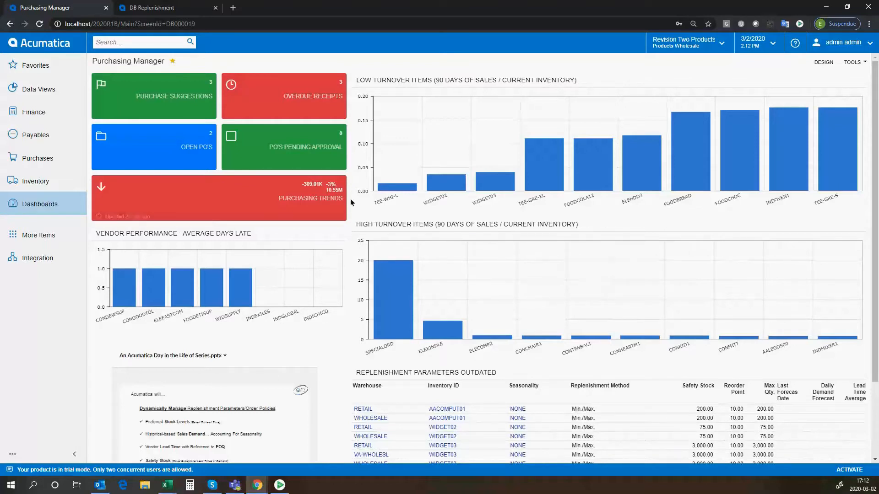
{"action": "left_click", "coordinate": [198, 92]}
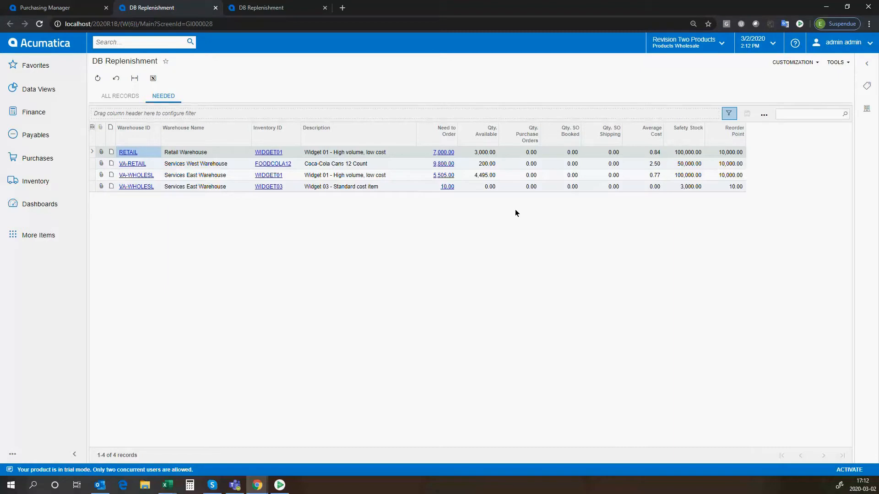
{"action": "left_click", "coordinate": [868, 87]}
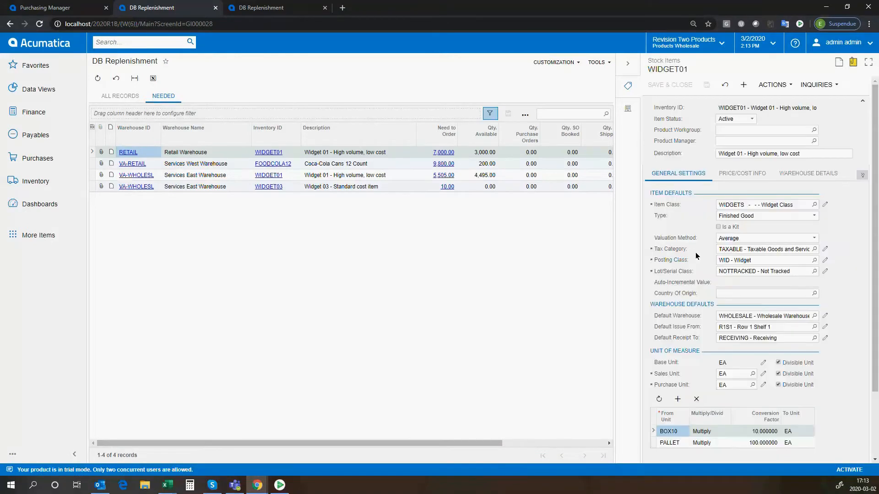
Step: Show the replenishment info of stock item WIDGET01 and open its inventory allocation details
{"action": "scroll", "coordinate": [876, 225], "scroll_direction": "down", "scroll_amount": 1}
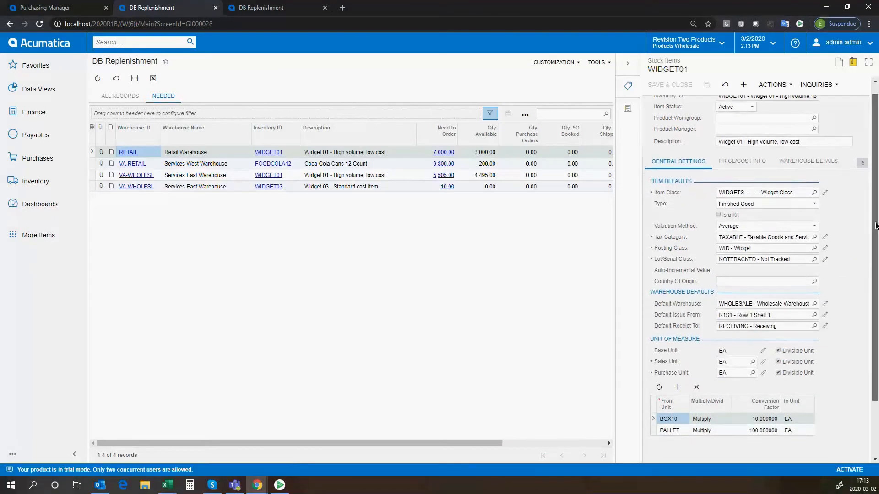
{"action": "scroll", "coordinate": [876, 226], "scroll_direction": "down", "scroll_amount": 2}
{"action": "scroll", "coordinate": [875, 220], "scroll_direction": "up", "scroll_amount": 2}
{"action": "scroll", "coordinate": [874, 219], "scroll_direction": "up", "scroll_amount": 1}
{"action": "left_click", "coordinate": [864, 177]}
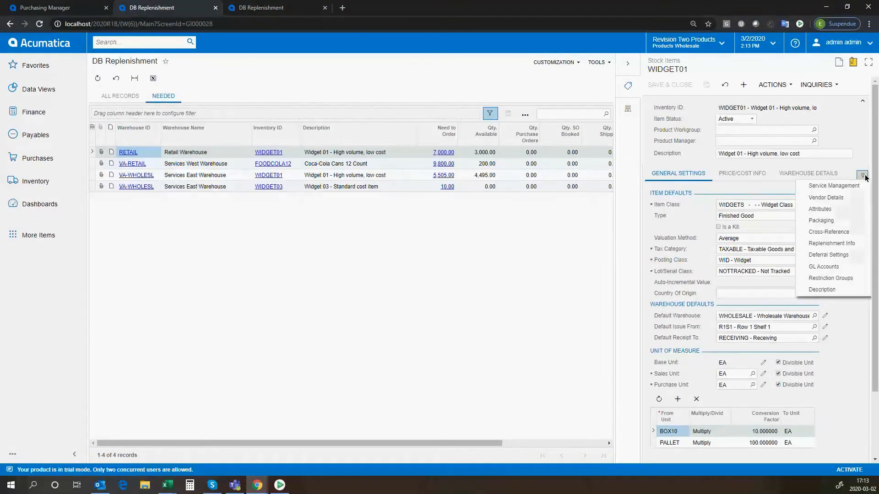
{"action": "left_click", "coordinate": [855, 244]}
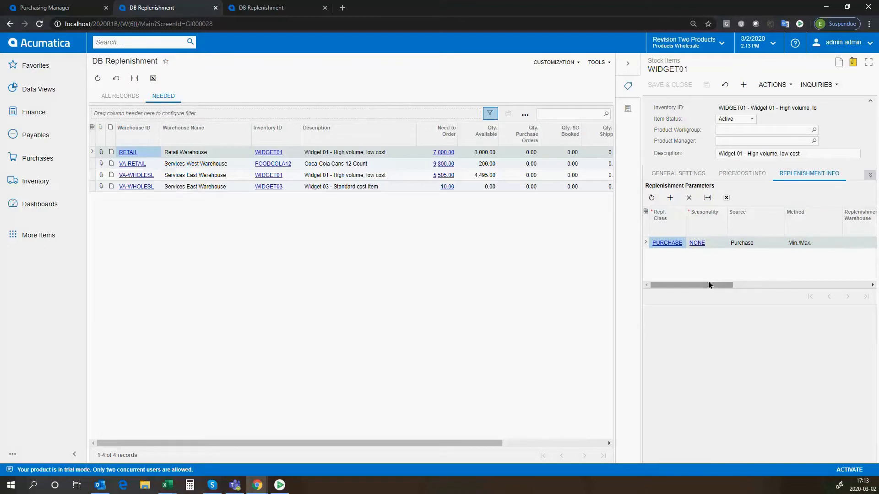
{"action": "left_click", "coordinate": [827, 84]}
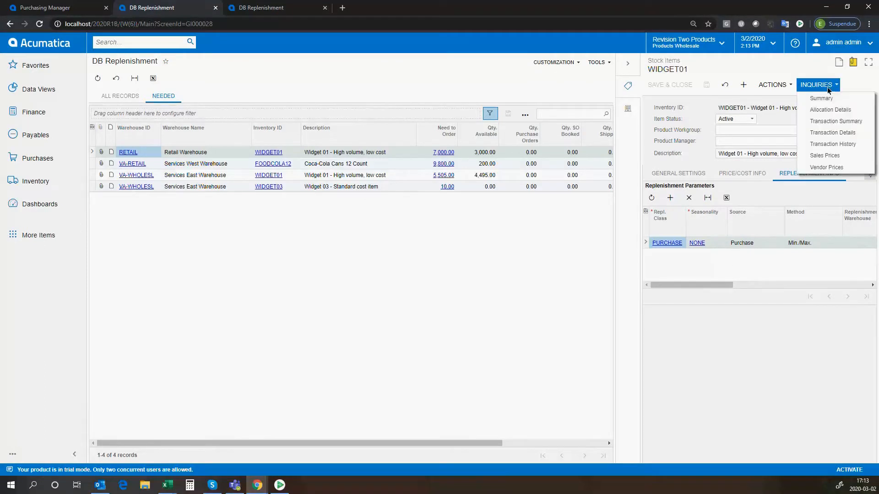
{"action": "left_click", "coordinate": [831, 111]}
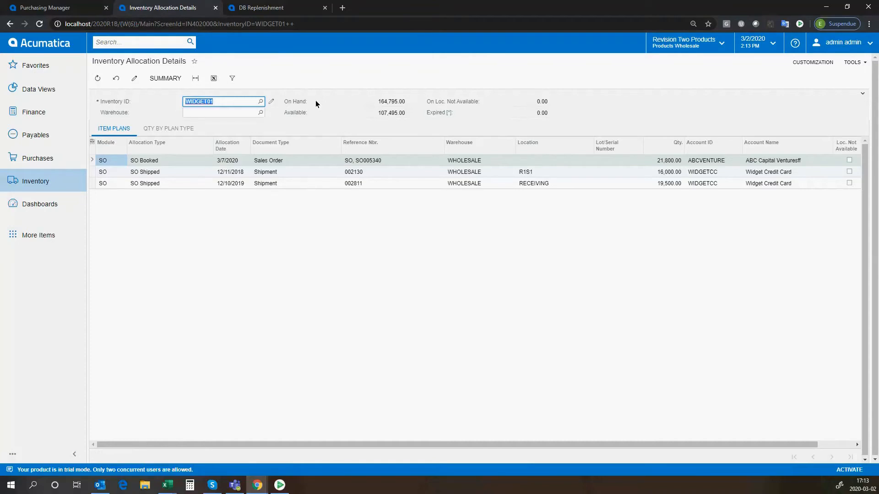
Step: Search for "prepar" and open the Prepare Replenishment page
{"action": "left_click", "coordinate": [135, 42]}
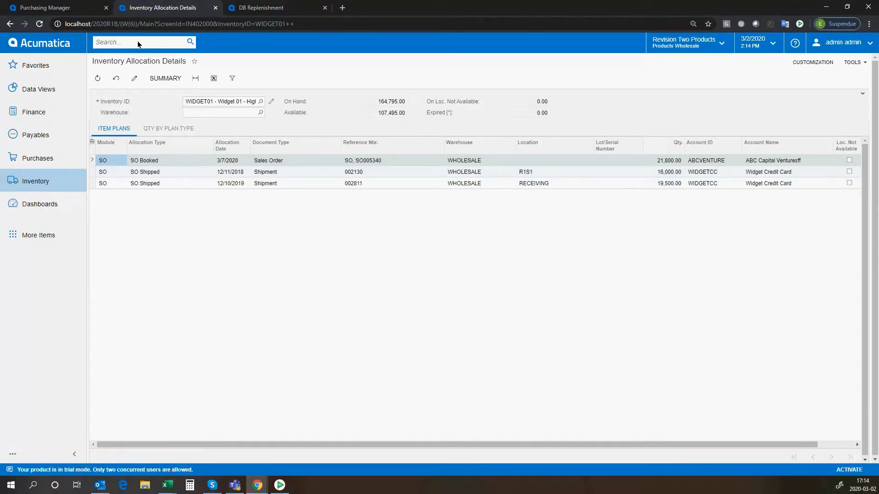
{"action": "type", "text": "prepa"}
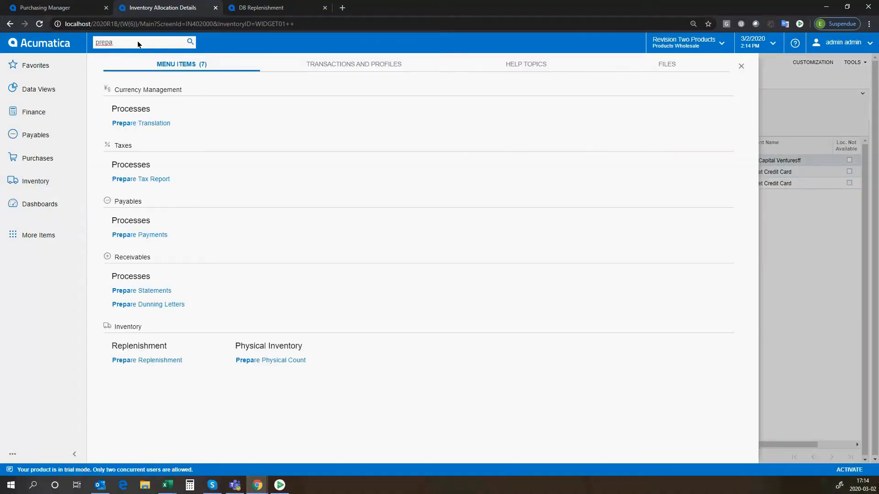
{"action": "type", "text": "r"}
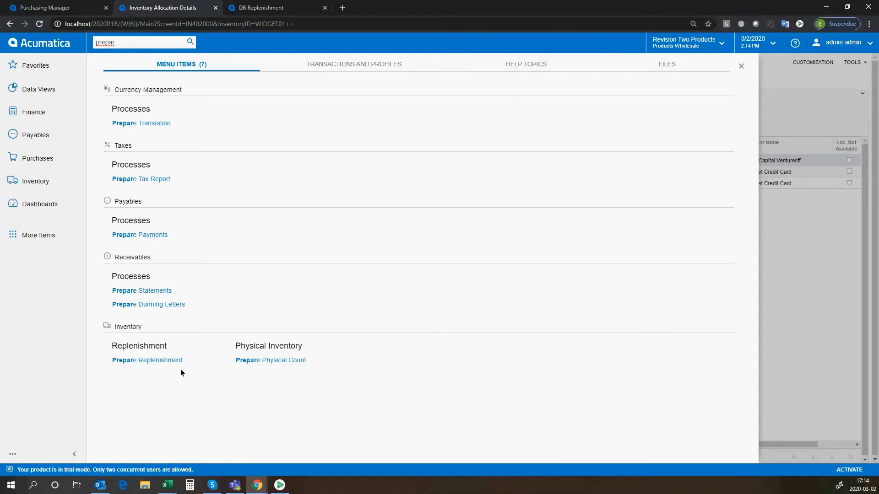
{"action": "left_click", "coordinate": [168, 362]}
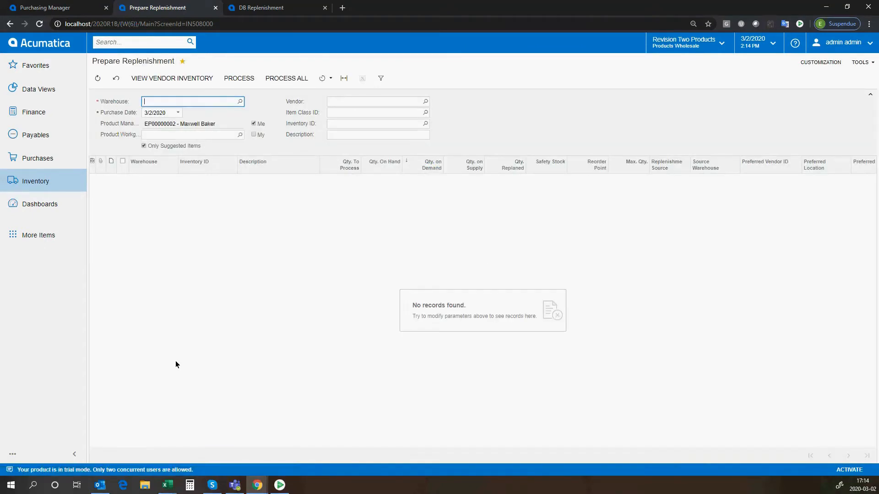
Step: List all items of the WHOLESALE warehouse, without the own product manager filter and the restriction to suggested items
{"action": "left_click", "coordinate": [254, 124]}
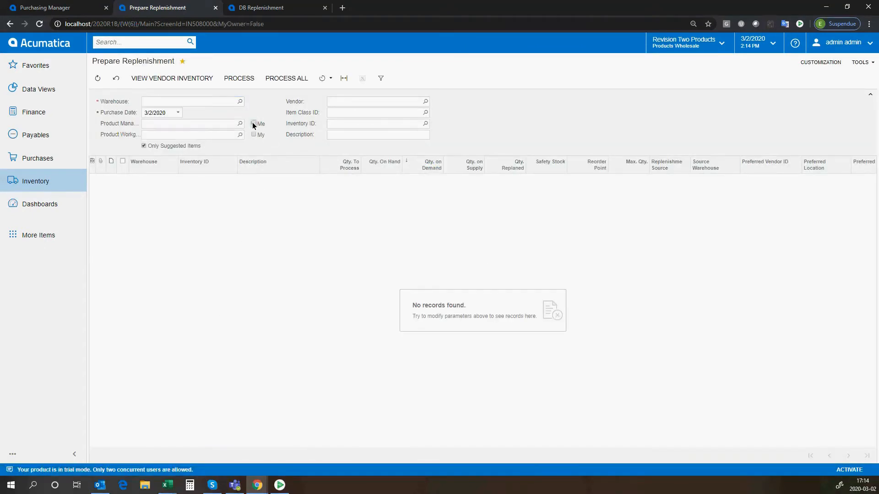
{"action": "left_click", "coordinate": [240, 101]}
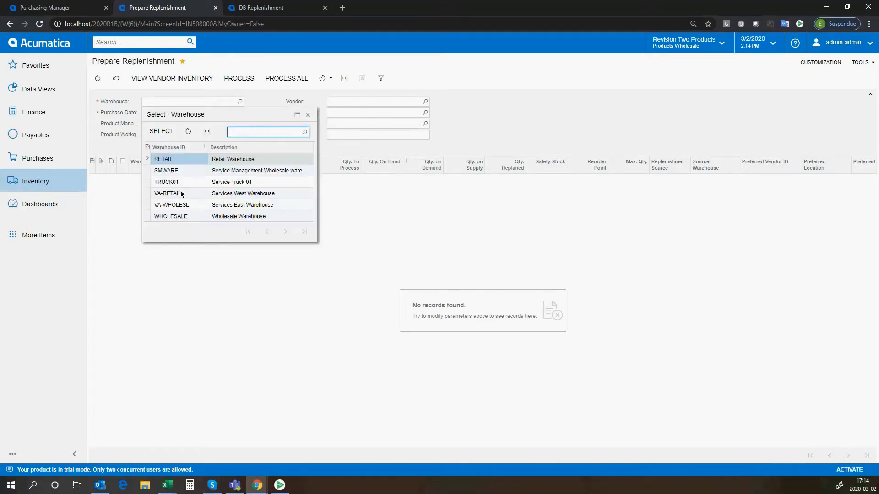
{"action": "double_click", "coordinate": [194, 215]}
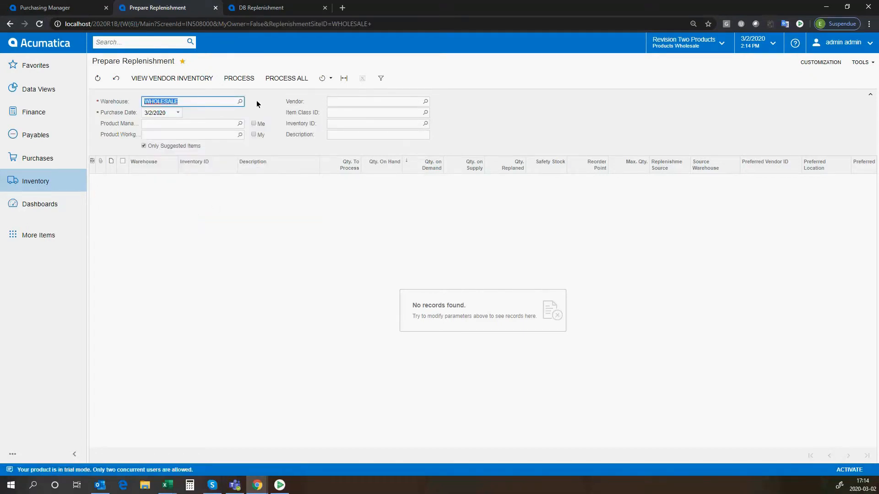
{"action": "left_click", "coordinate": [144, 147]}
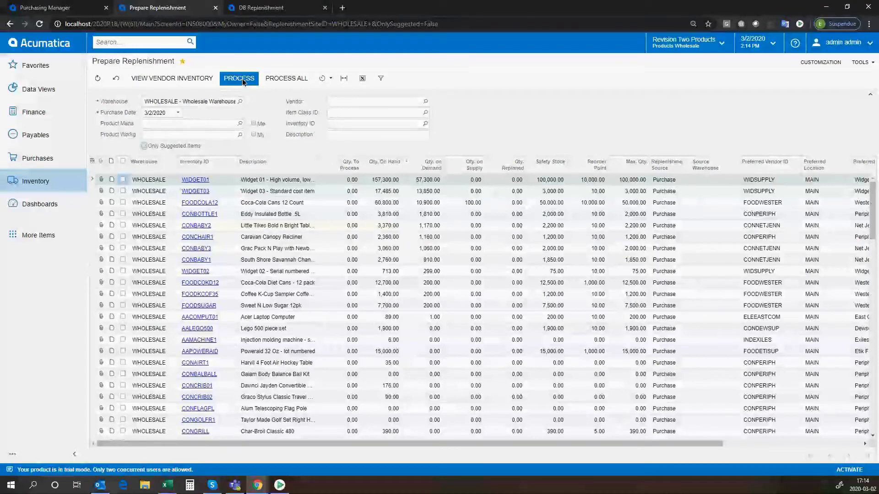
{"action": "left_click", "coordinate": [329, 78]}
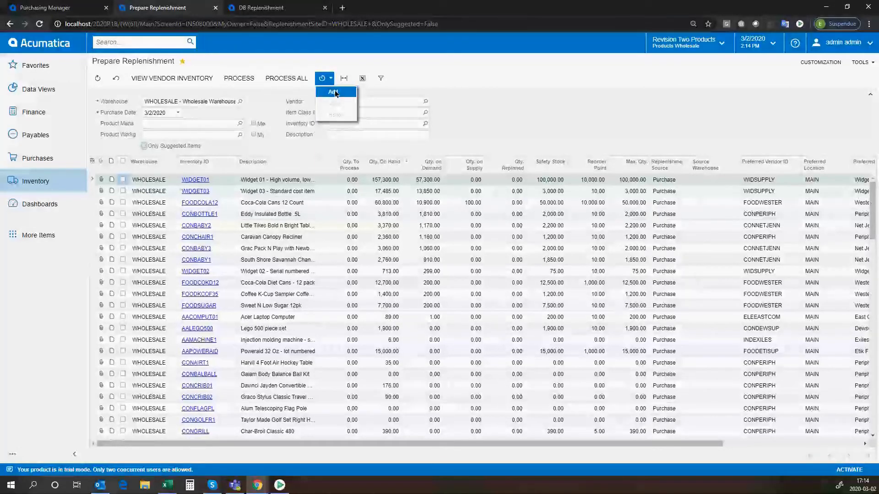
{"action": "left_click", "coordinate": [271, 109]}
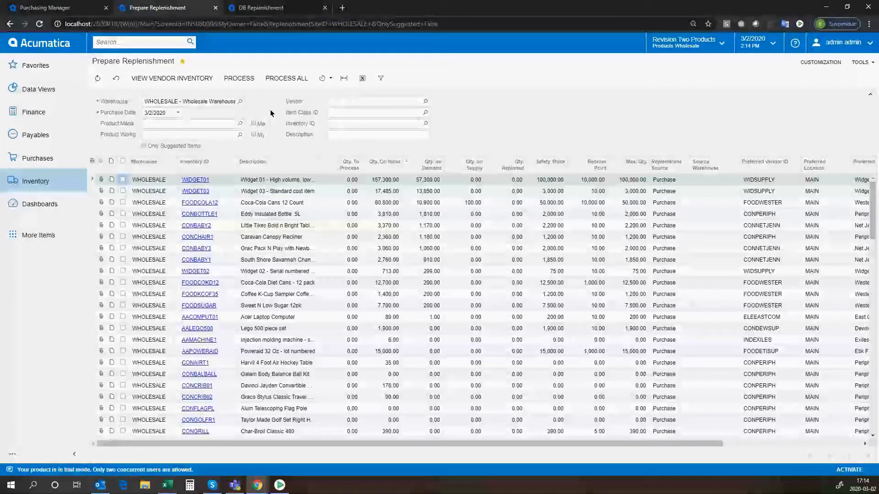
Step: Start a new purchase order for vendor AAVENDOR and open the inventory lookup for adding items
{"action": "left_click", "coordinate": [38, 158]}
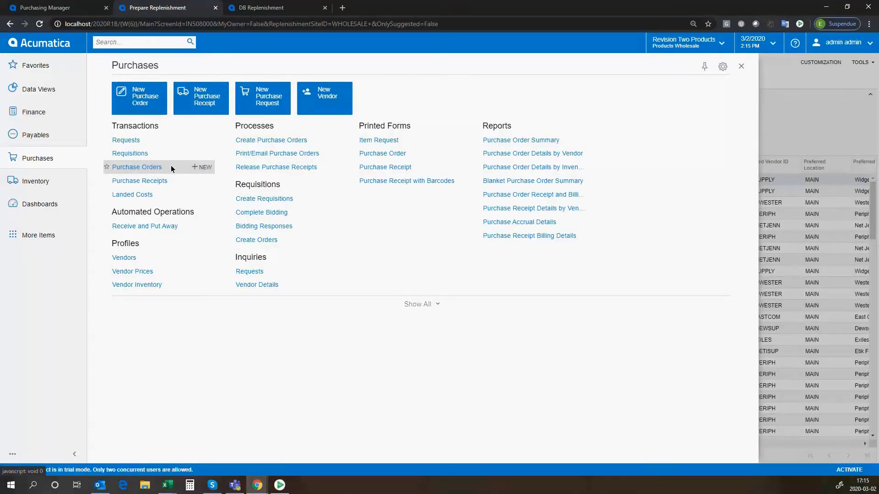
{"action": "left_click", "coordinate": [203, 169]}
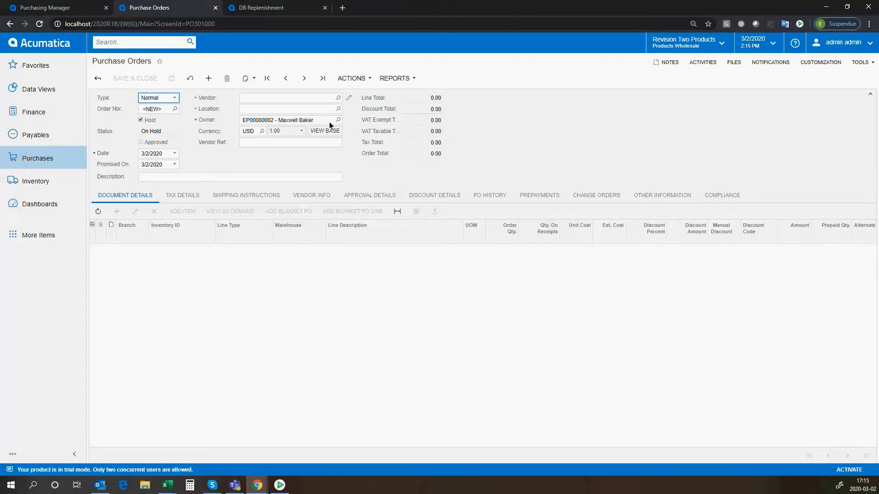
{"action": "double_click", "coordinate": [303, 161]}
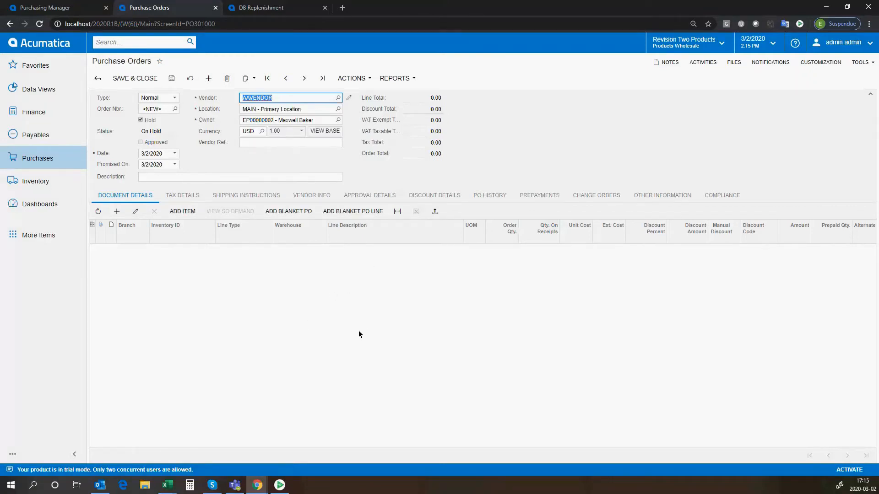
{"action": "left_click", "coordinate": [183, 211]}
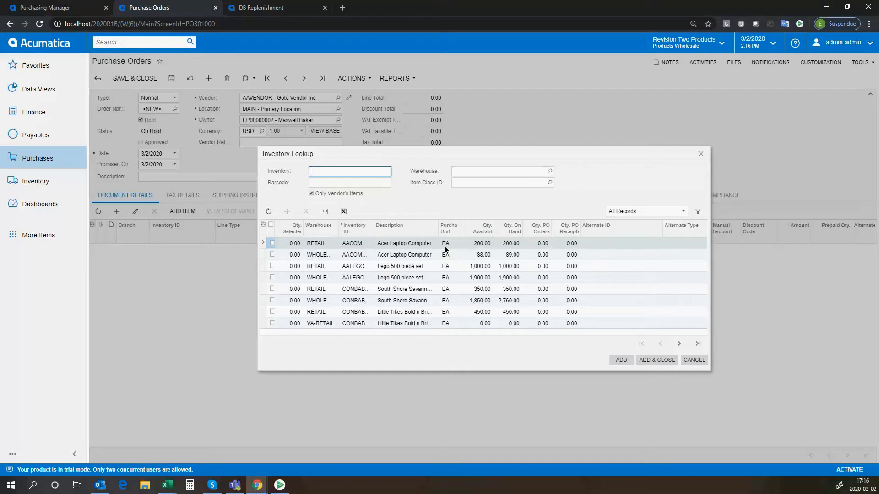
Step: Select 200 units of the Acer Laptop Computer from the RETAIL warehouse in the inventory lookup
{"action": "left_click", "coordinate": [288, 244]}
{"action": "type", "text": "200"}
{"action": "key", "text": "Down"}
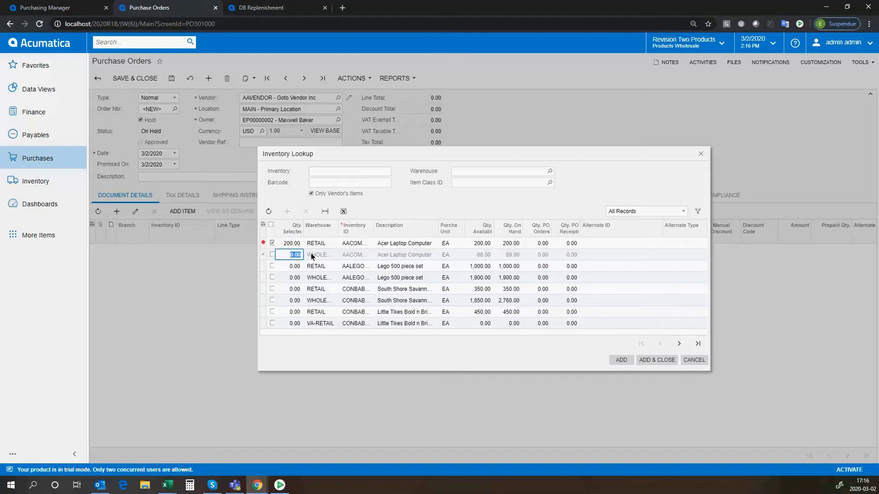
Step: Sort the lookup ascending by available quantity, set 10 units for each of the first three TRUCK01 items, and add the selection to the order
{"action": "left_click", "coordinate": [488, 229]}
{"action": "left_click", "coordinate": [496, 246]}
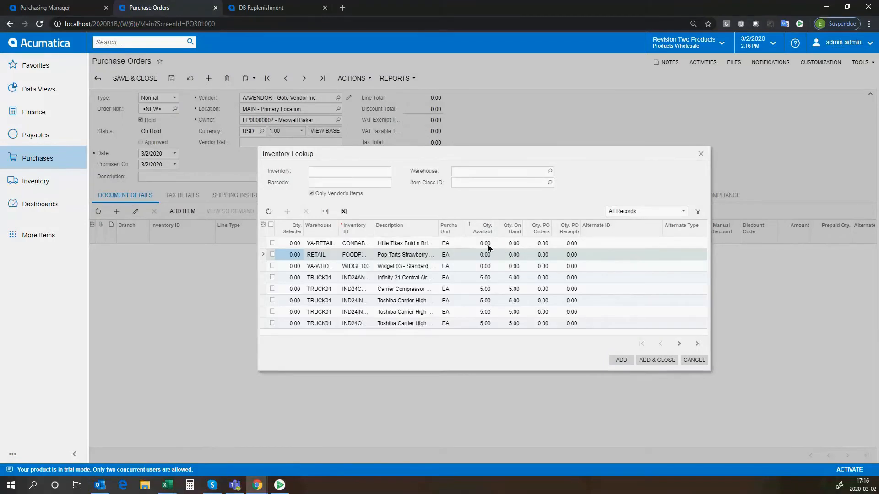
{"action": "left_click", "coordinate": [493, 278]}
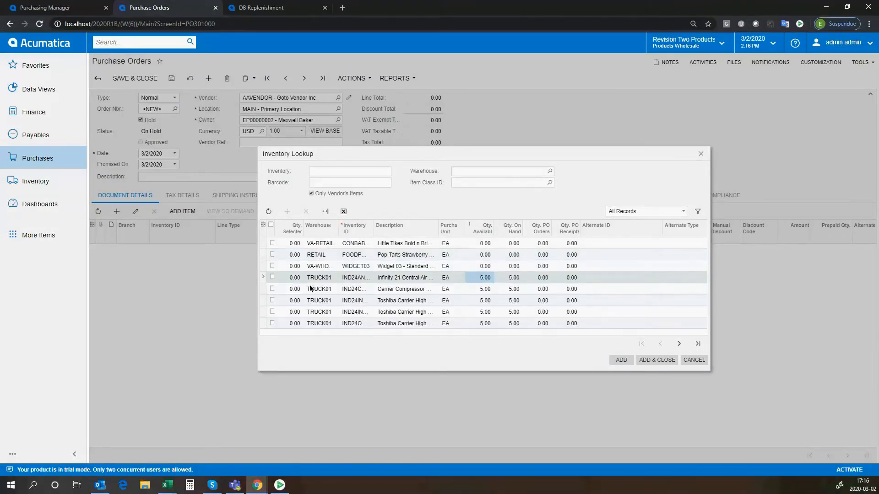
{"action": "left_click", "coordinate": [298, 279]}
{"action": "type", "text": "10"}
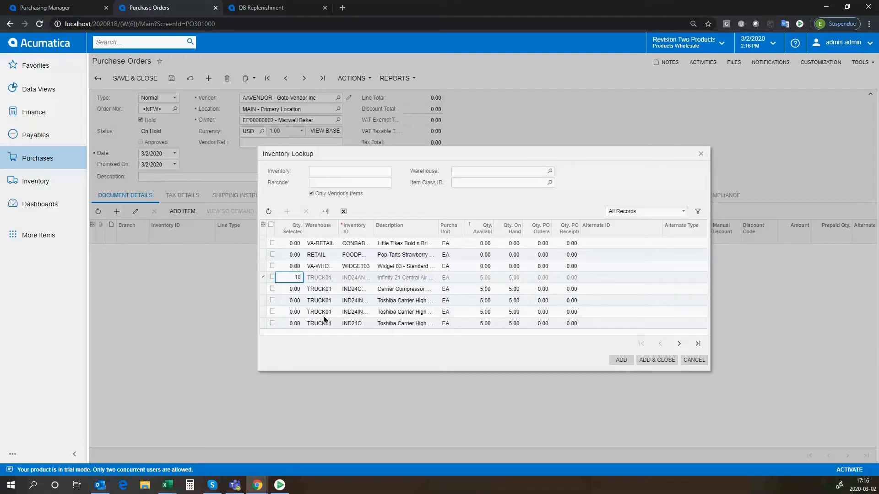
{"action": "key", "text": "Down"}
{"action": "type", "text": "10"}
{"action": "key", "text": "Down"}
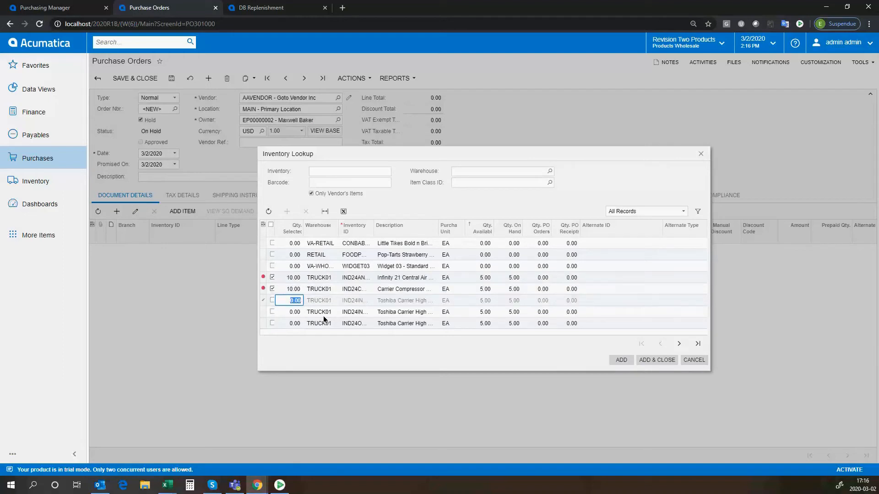
{"action": "type", "text": "10"}
{"action": "left_click", "coordinate": [664, 362]}
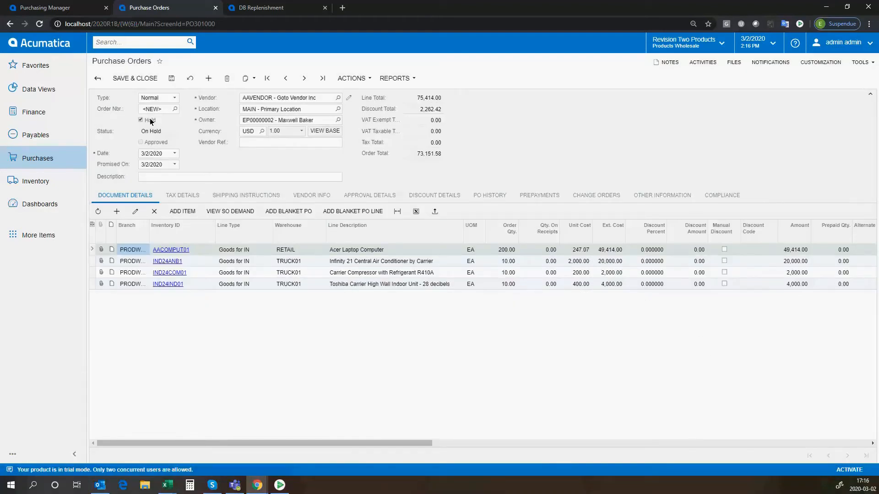
Step: Take the purchase order off hold and save it
{"action": "left_click", "coordinate": [141, 120]}
{"action": "left_click", "coordinate": [172, 79]}
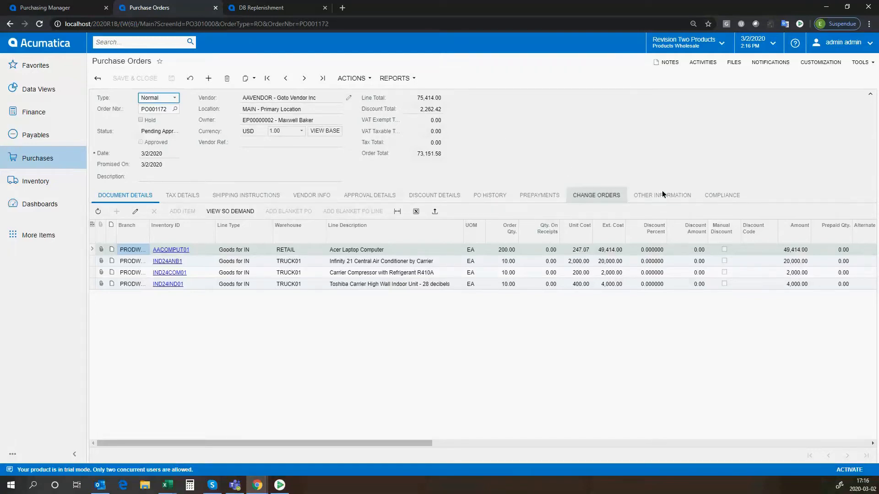
Step: Review the purchase order's approval details and approve the order
{"action": "left_click", "coordinate": [384, 195]}
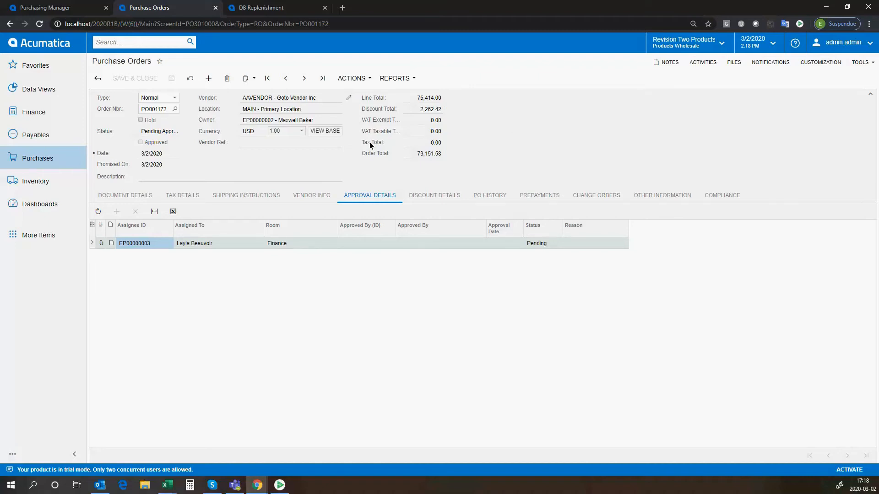
{"action": "left_click", "coordinate": [144, 191]}
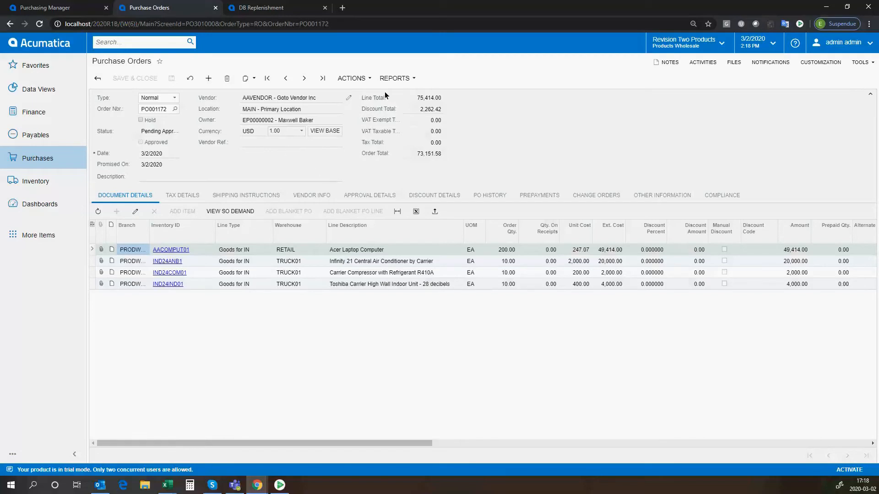
{"action": "left_click", "coordinate": [396, 78]}
{"action": "left_click", "coordinate": [369, 78]}
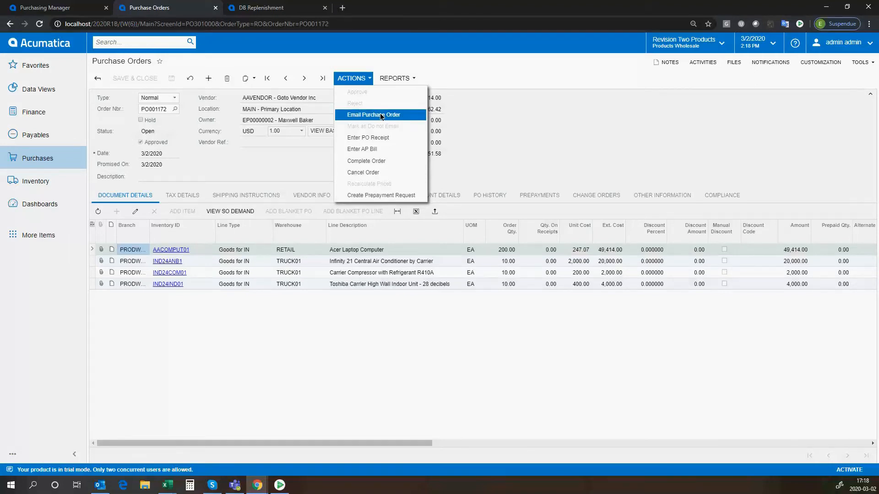
Step: Generate the printable purchase order report and save an email activity to the vendor from it
{"action": "left_click", "coordinate": [414, 78]}
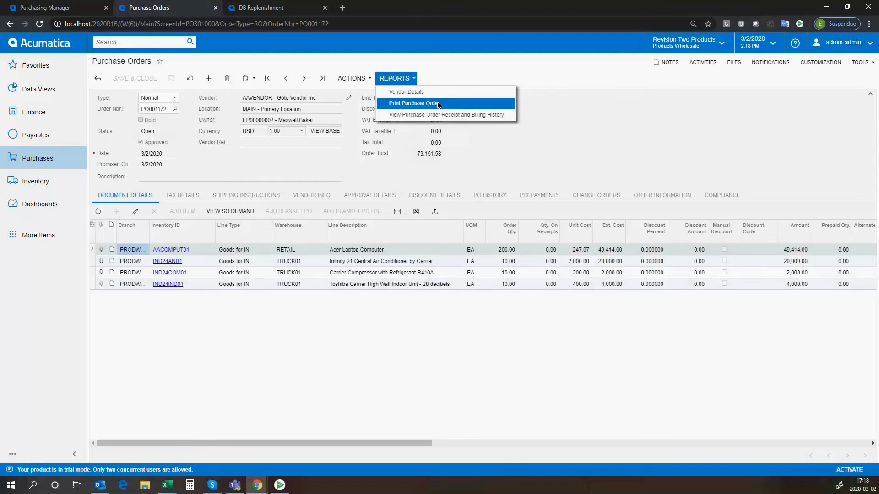
{"action": "left_click", "coordinate": [438, 104]}
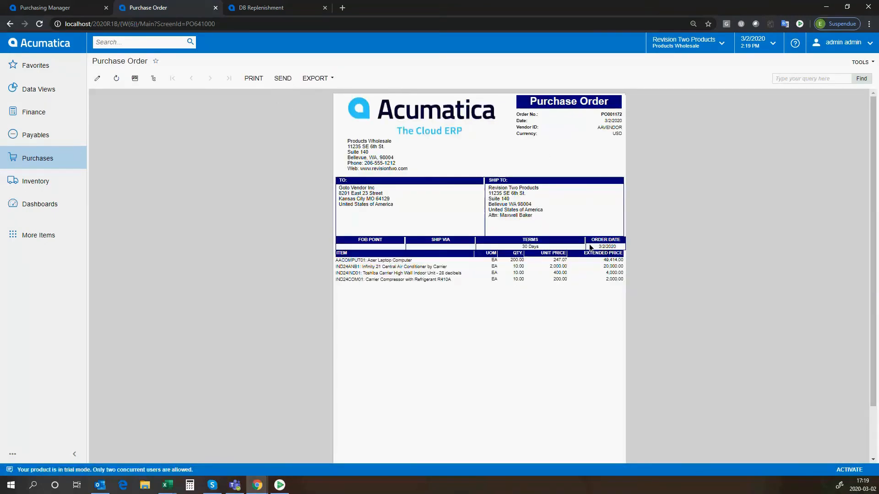
{"action": "key", "text": "alt+Left"}
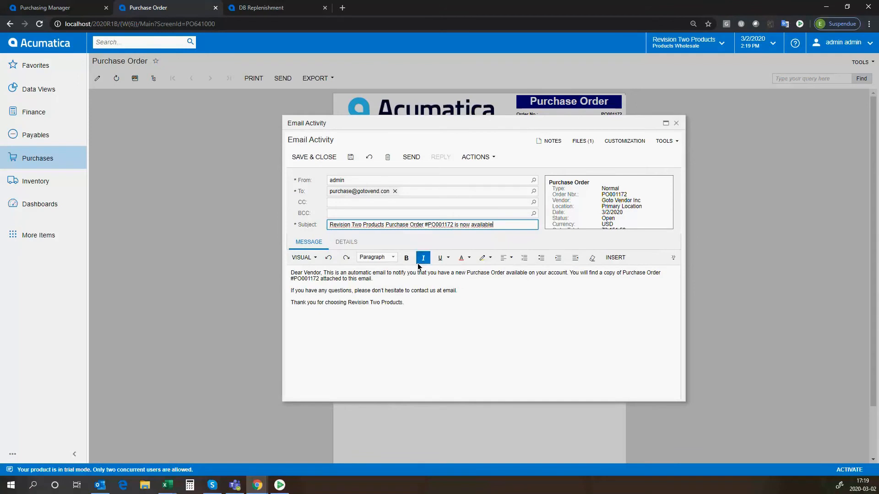
{"action": "left_click_drag", "start_coordinate": [427, 224], "coordinate": [454, 256]}
{"action": "left_click", "coordinate": [322, 160]}
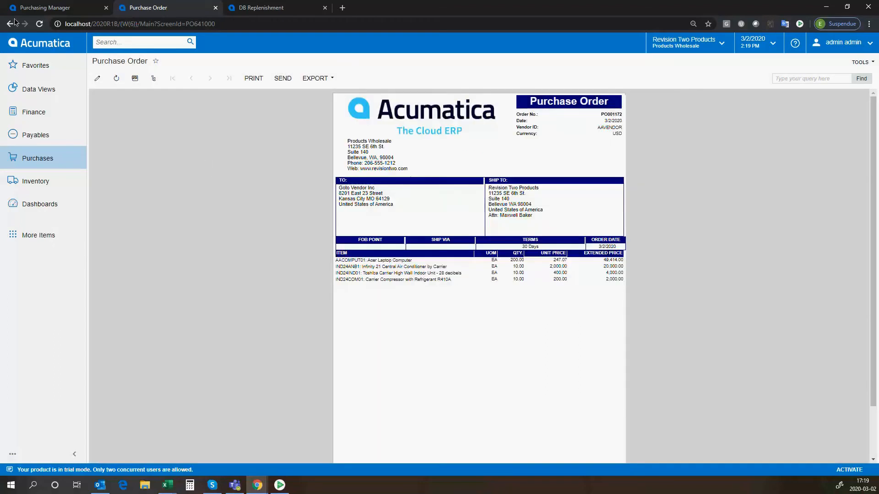
Step: Return to the purchase order and look up the email recorded in its tasks and activities
{"action": "left_click", "coordinate": [10, 24]}
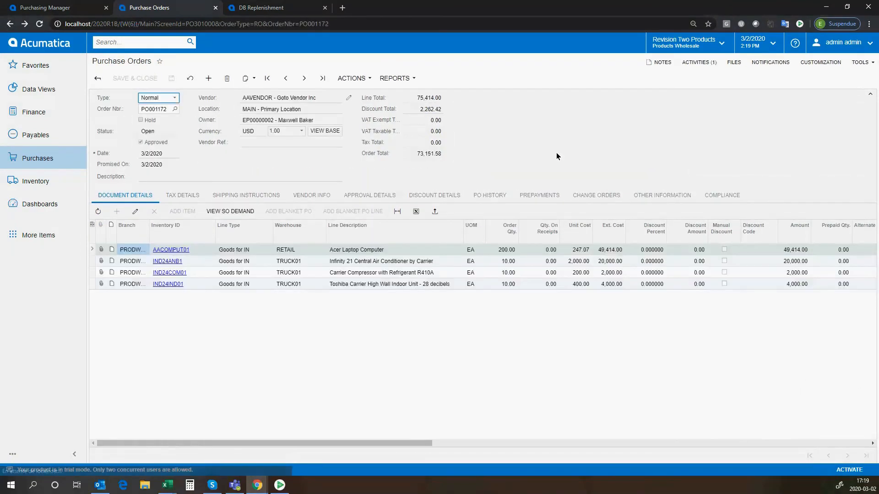
{"action": "left_click", "coordinate": [699, 62]}
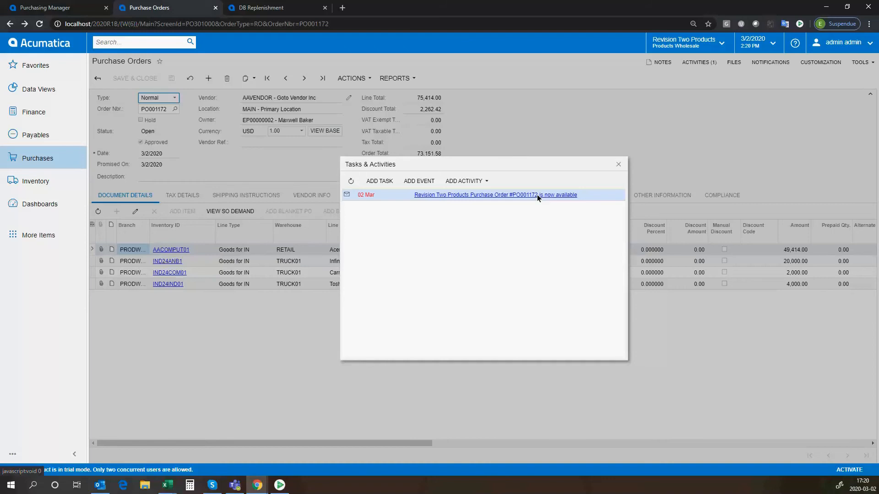
{"action": "left_click", "coordinate": [617, 164]}
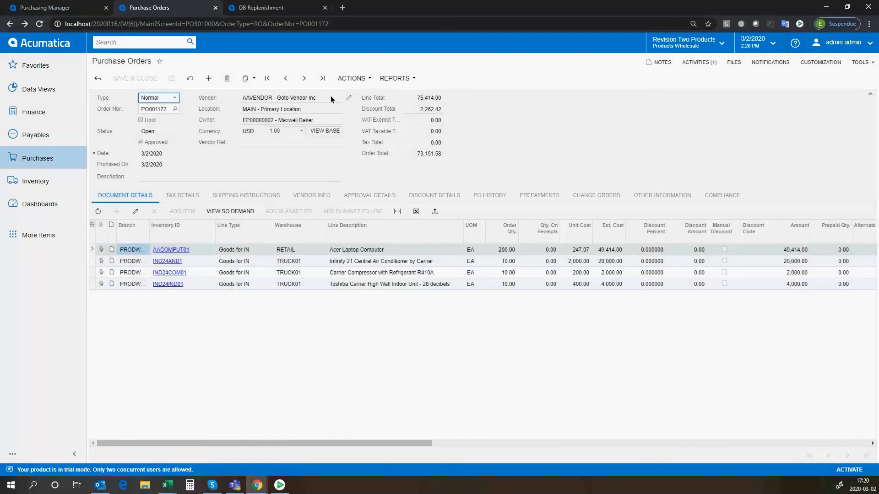
Step: Return to the Purchasing Manager dashboard and open the list of overdue purchase order receipts
{"action": "left_click", "coordinate": [10, 24]}
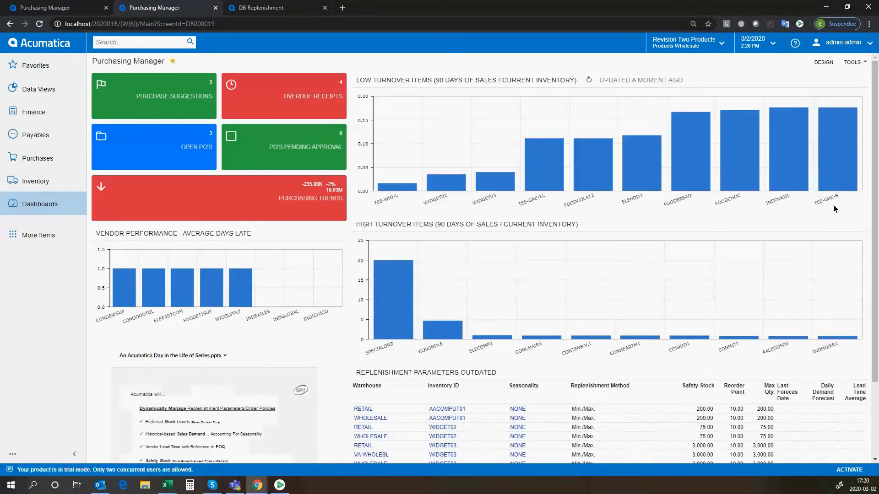
{"action": "left_click_drag", "start_coordinate": [877, 174], "coordinate": [877, 176]}
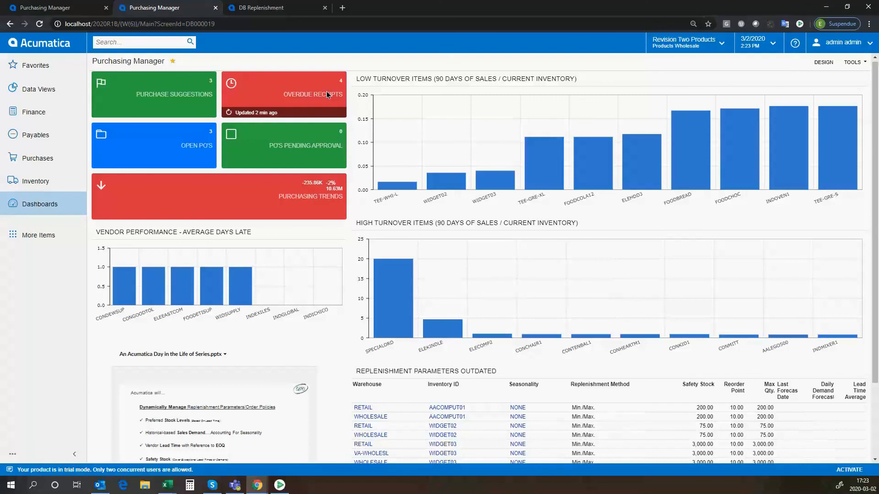
{"action": "left_click", "coordinate": [473, 173]}
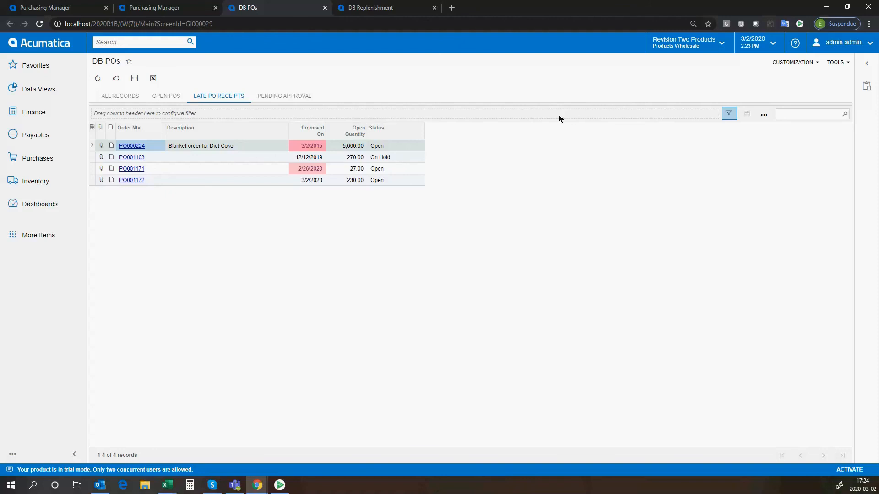
Step: Go from the late PO receipts list back to the dashboards
{"action": "left_click", "coordinate": [39, 204]}
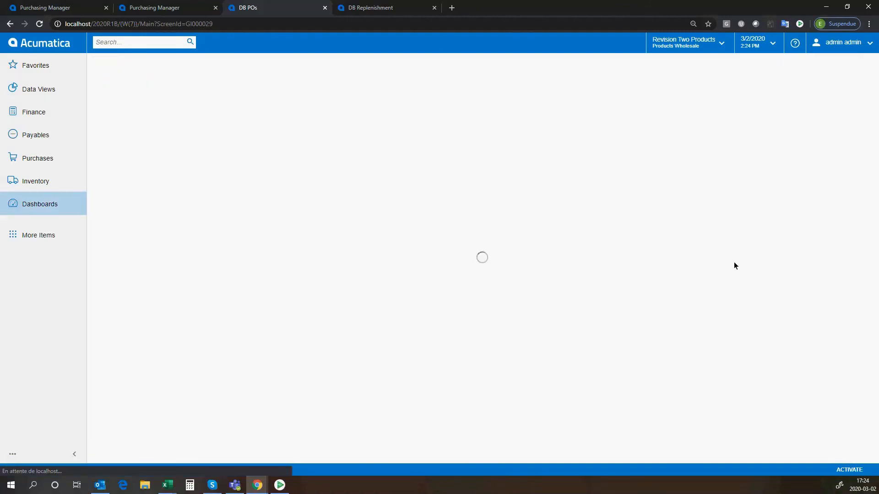